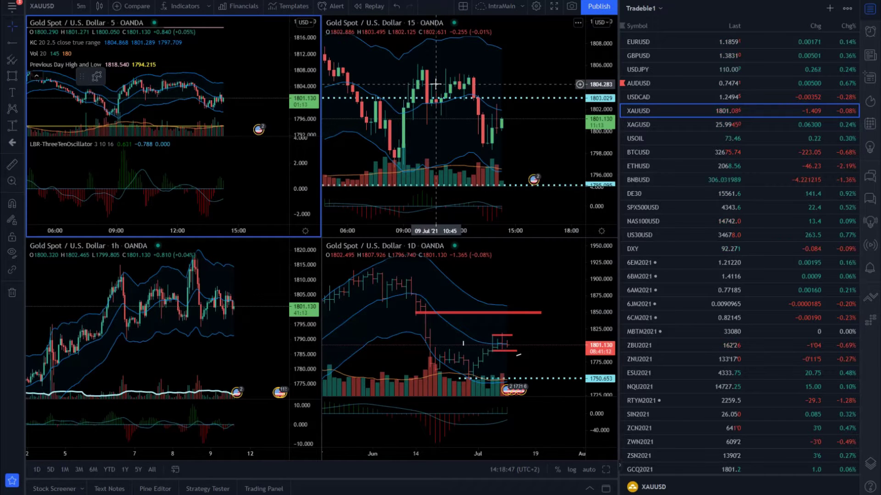
Maximize the daily Gold Spot chart and zoom in on the June and July bars.
{"action": "left_click", "coordinate": [560, 321]}
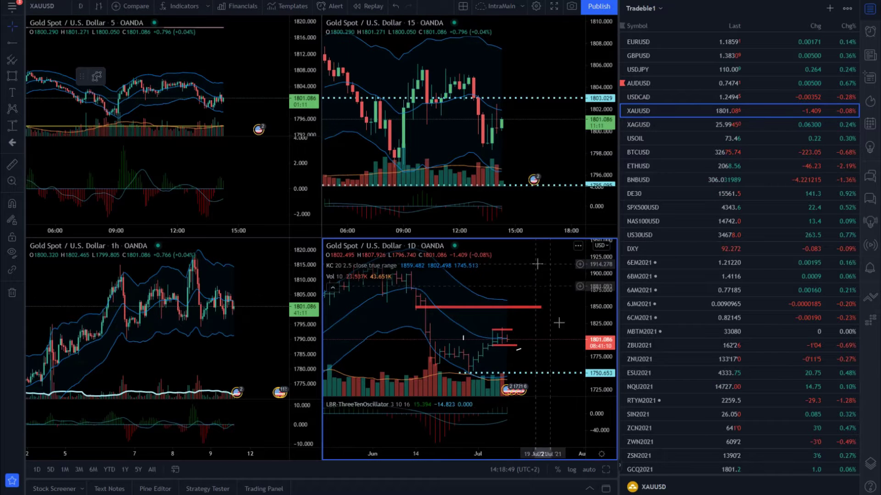
{"action": "left_click", "coordinate": [606, 471]}
{"action": "scroll", "coordinate": [487, 109], "scroll_direction": "up", "scroll_amount": 3}
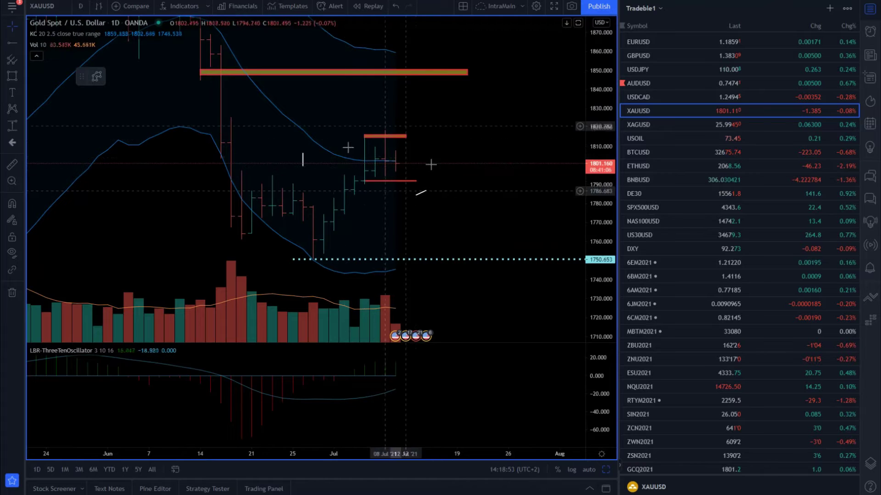
Resize the small red rectangle above the early July bars into a thin band near 1816–1817, running from 06 Jul to 12 Jul.
{"action": "left_click", "coordinate": [404, 137]}
{"action": "left_click_drag", "start_coordinate": [405, 137], "coordinate": [405, 145]}
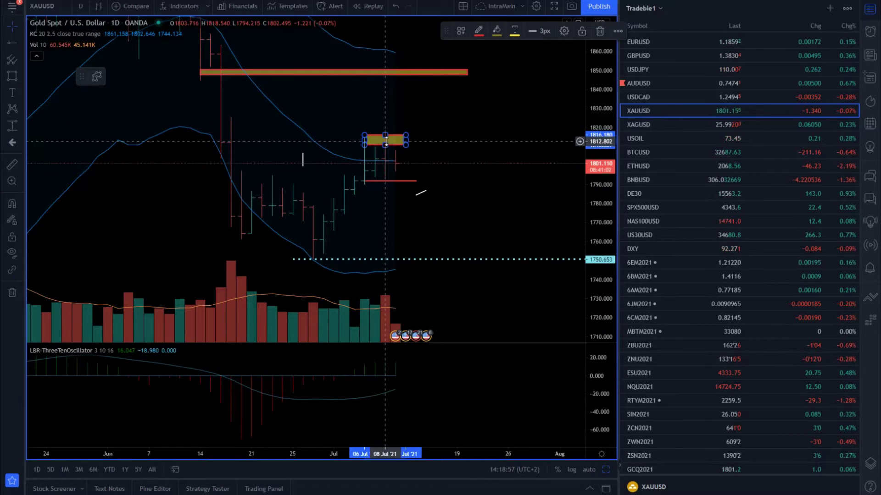
{"action": "left_click_drag", "start_coordinate": [406, 144], "coordinate": [395, 134]}
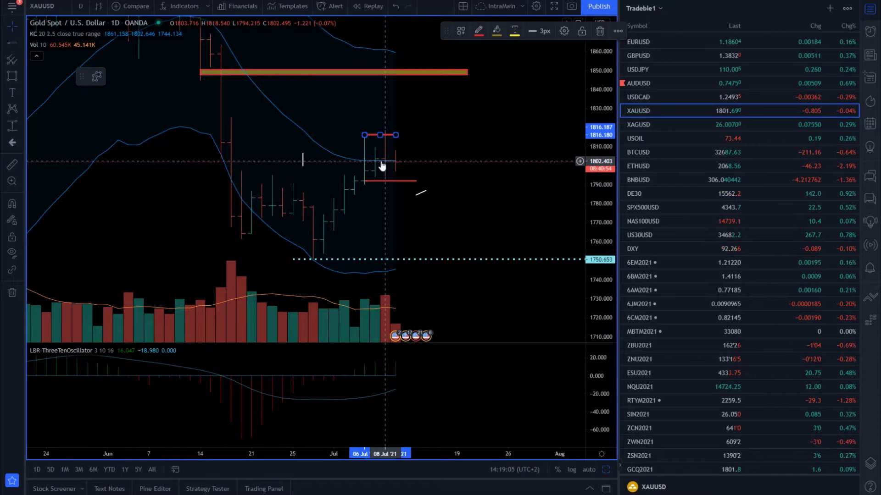
{"action": "left_click_drag", "start_coordinate": [395, 135], "coordinate": [406, 133]}
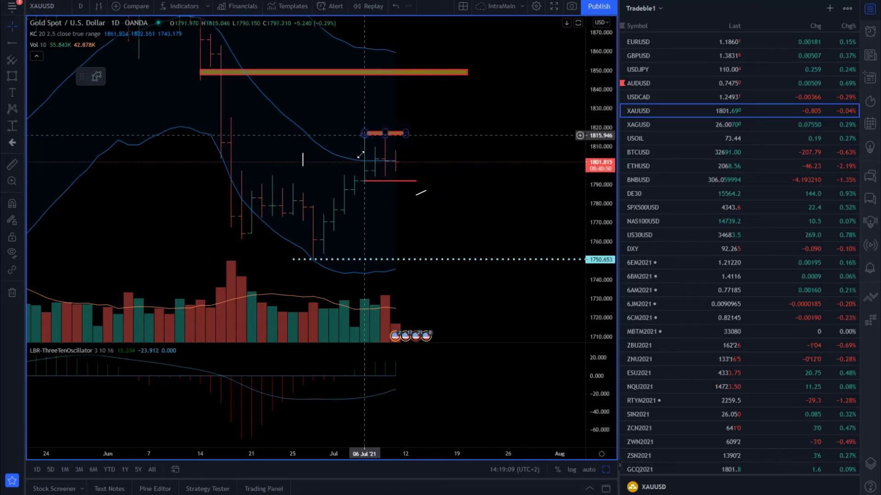
{"action": "left_click", "coordinate": [395, 160]}
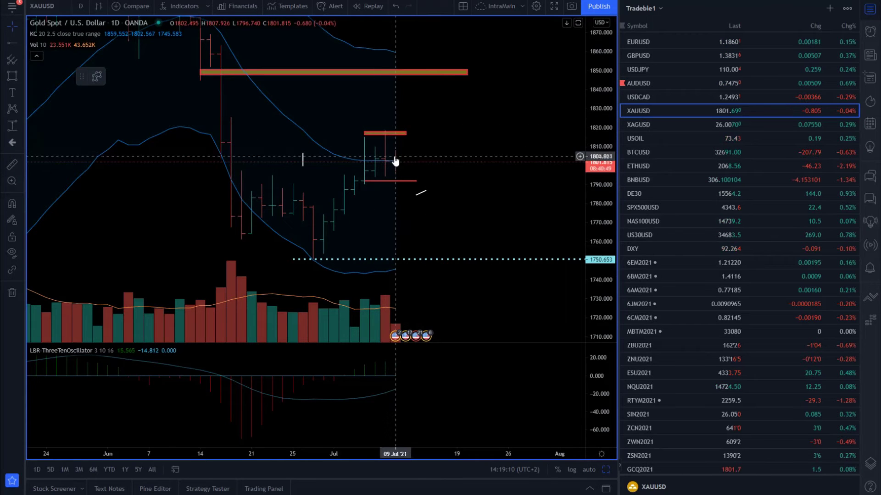
Draw a vertical trend line on 12 Jul from about 1801 to 1779 and move the short white line to its lower end.
{"action": "left_click", "coordinate": [19, 43]}
{"action": "left_click", "coordinate": [58, 44]}
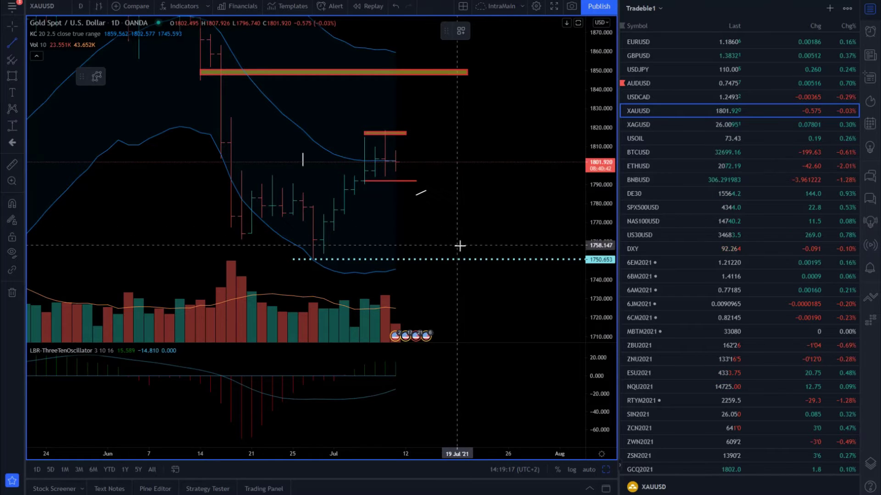
{"action": "left_click_drag", "start_coordinate": [406, 163], "coordinate": [406, 205]}
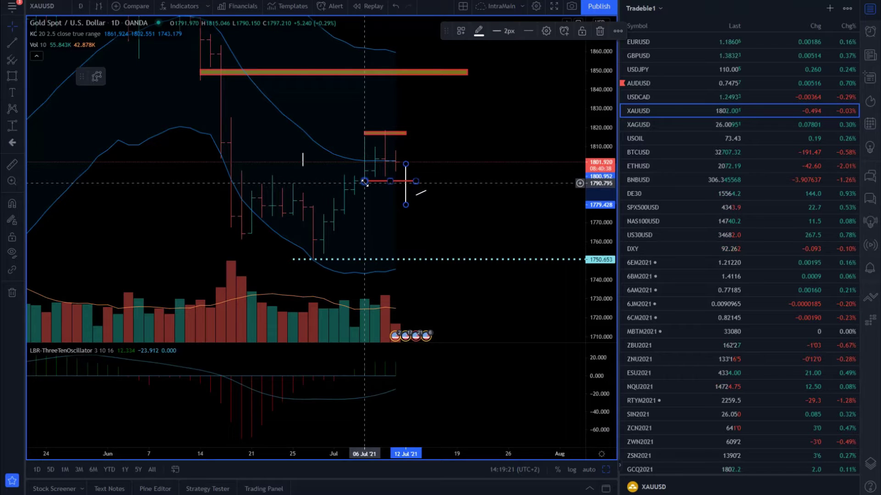
{"action": "left_click_drag", "start_coordinate": [420, 193], "coordinate": [412, 202]}
Extend the bearish path with a trend line from about 1784.7 on 13 Jul to about 1751.6 on 14 Jul, near the dotted support.
{"action": "left_click", "coordinate": [13, 43]}
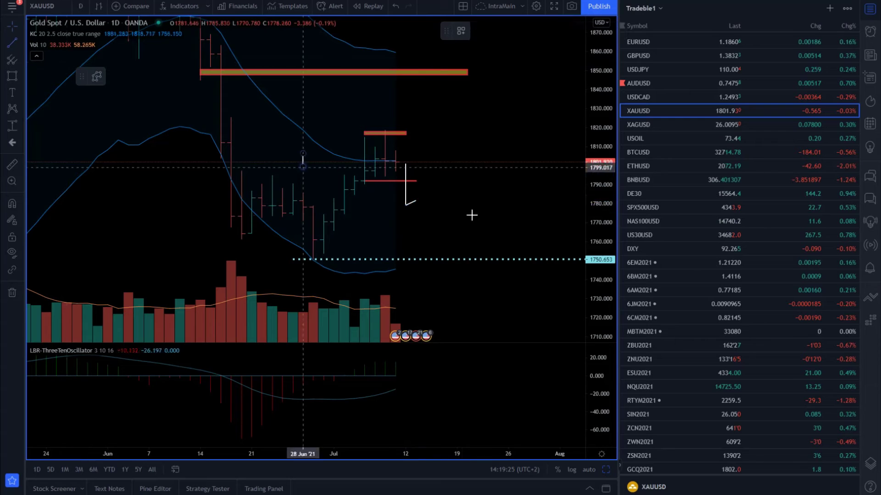
{"action": "left_click", "coordinate": [415, 195]}
{"action": "left_click", "coordinate": [426, 258]}
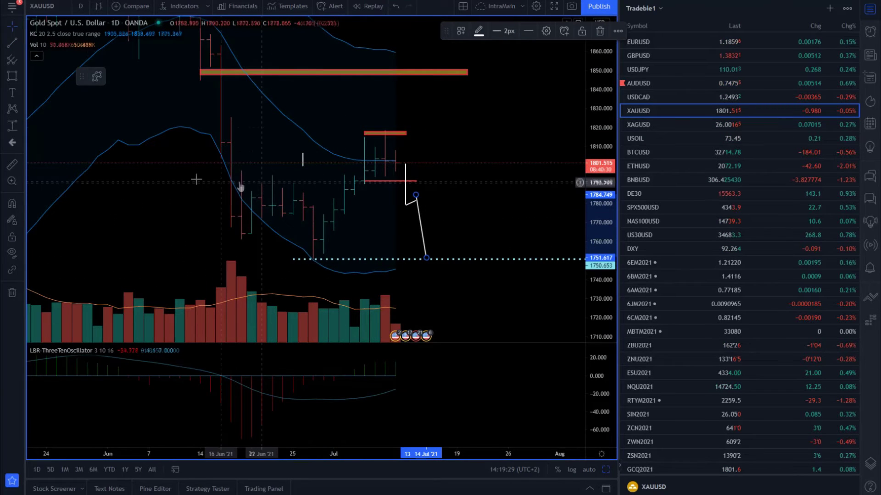
Sketch a bullish path from about 1802 on 12 Jul up to about 1826 on 13 Jul, with a pullback to about 1819 on 14 Jul.
{"action": "left_click", "coordinate": [12, 43]}
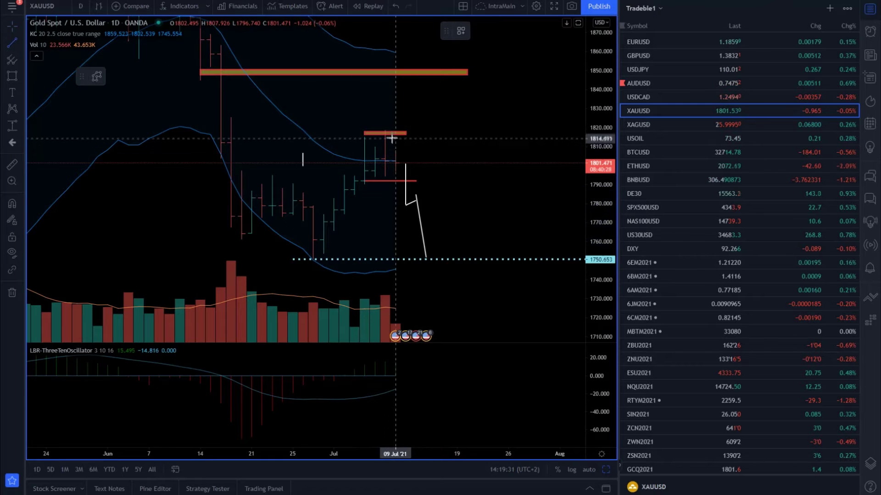
{"action": "left_click", "coordinate": [405, 162]}
{"action": "left_click", "coordinate": [415, 117]}
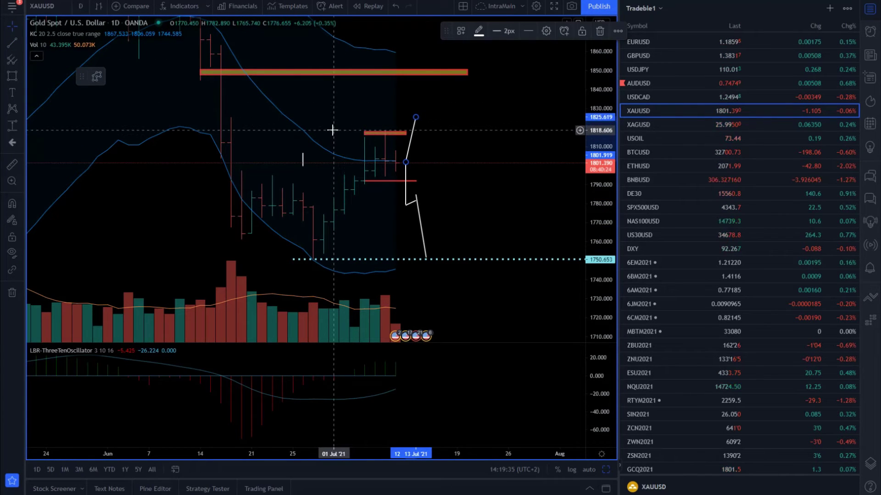
{"action": "left_click", "coordinate": [12, 42]}
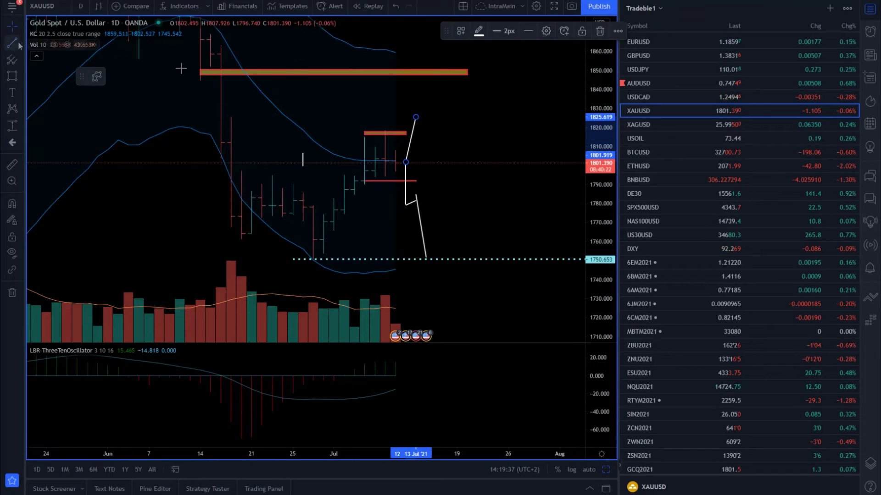
{"action": "left_click", "coordinate": [416, 113]}
{"action": "left_click", "coordinate": [427, 130]}
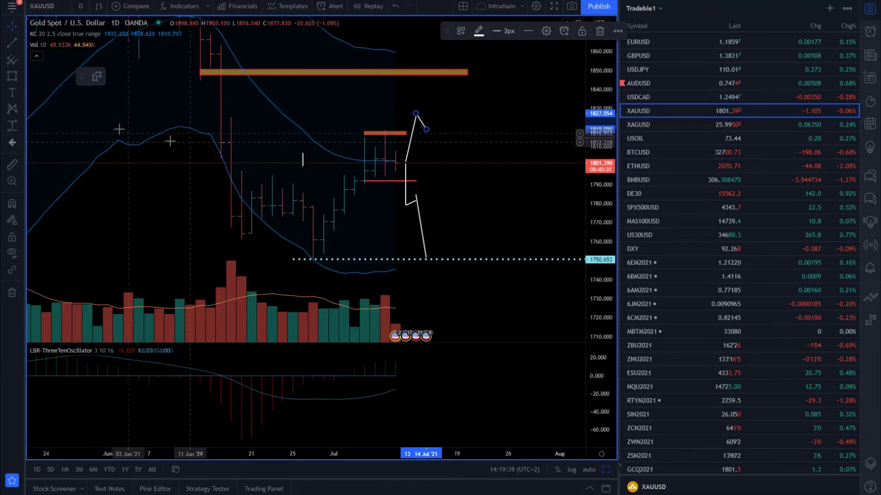
Continue the bullish path with a trend line from about 1818 on 14 Jul to about 1844.7 on 16 Jul, below the upper resistance zone.
{"action": "left_click", "coordinate": [357, 136]}
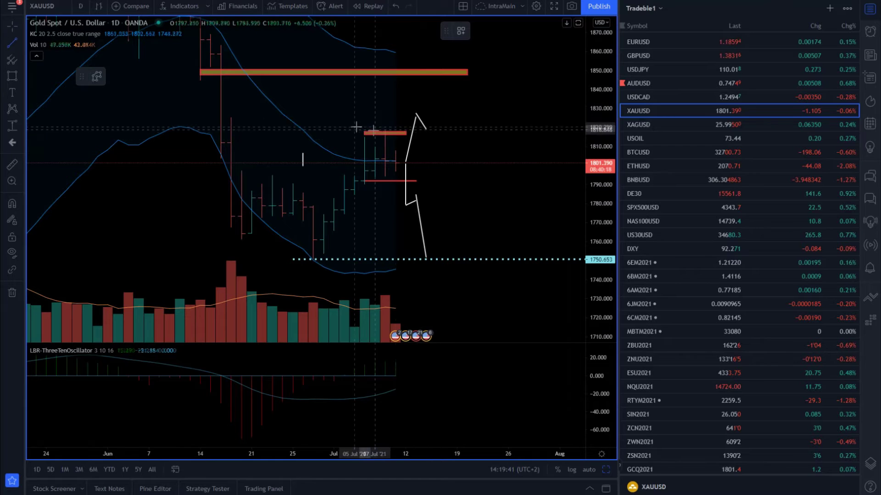
{"action": "left_click", "coordinate": [426, 131]}
{"action": "left_click", "coordinate": [447, 81]}
{"action": "left_click", "coordinate": [396, 73]}
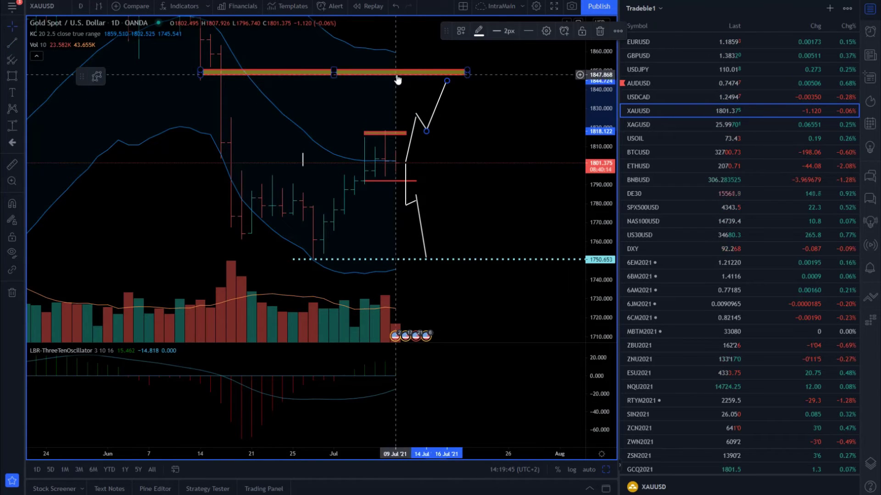
{"action": "left_click", "coordinate": [391, 212]}
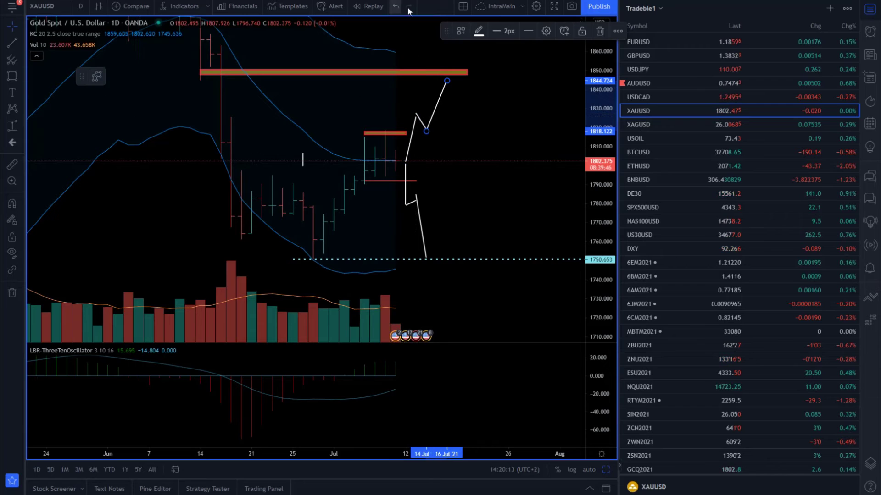
Open the AUDUSD daily chart and stretch its price scale around the latest July bars.
{"action": "left_click", "coordinate": [691, 87]}
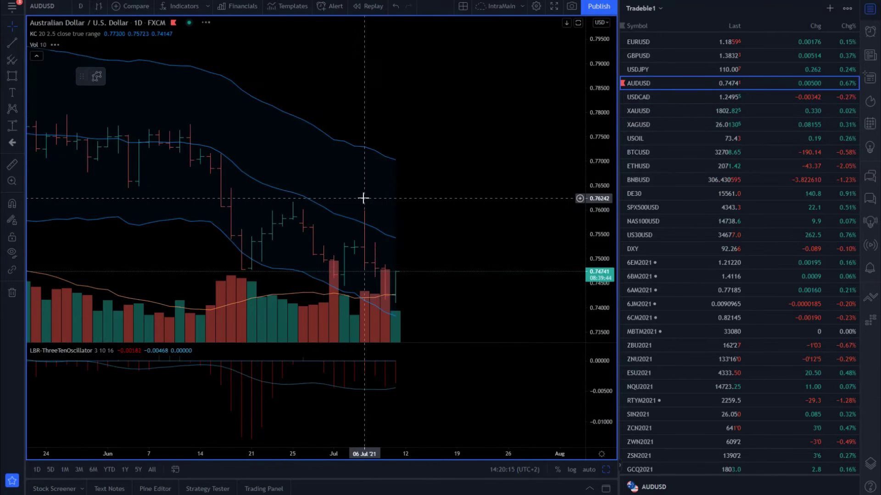
{"action": "left_click_drag", "start_coordinate": [597, 164], "coordinate": [597, 96]}
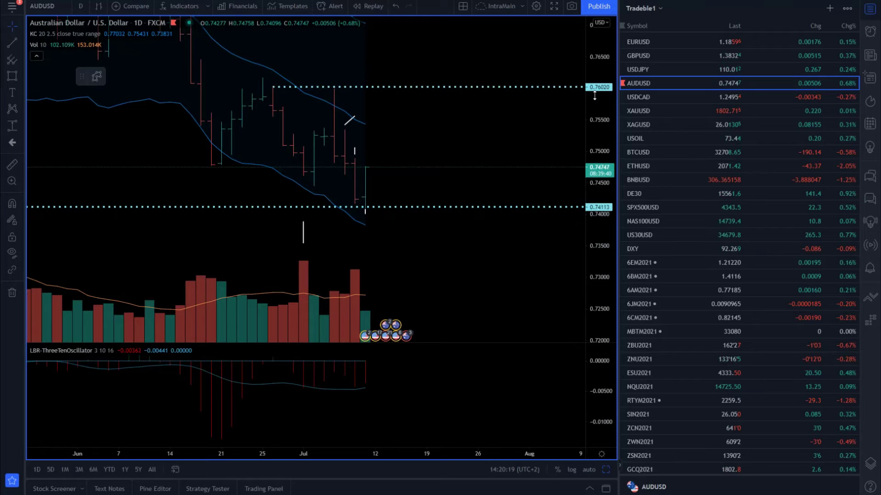
{"action": "left_click_drag", "start_coordinate": [595, 96], "coordinate": [606, 54]}
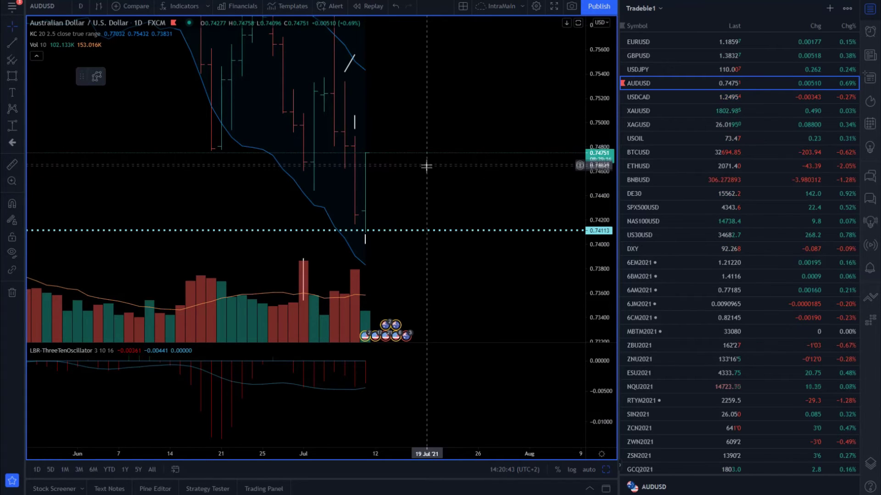
Switch to MetaTrader, open the AUDUSD M30 market profile chart and un-merge its combined TPO profiles.
{"action": "left_click", "coordinate": [248, 494]}
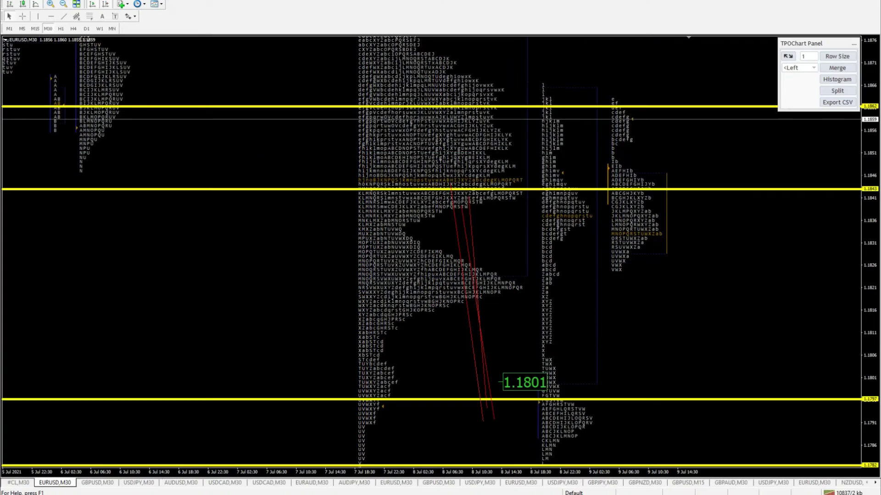
{"action": "left_click", "coordinate": [181, 482]}
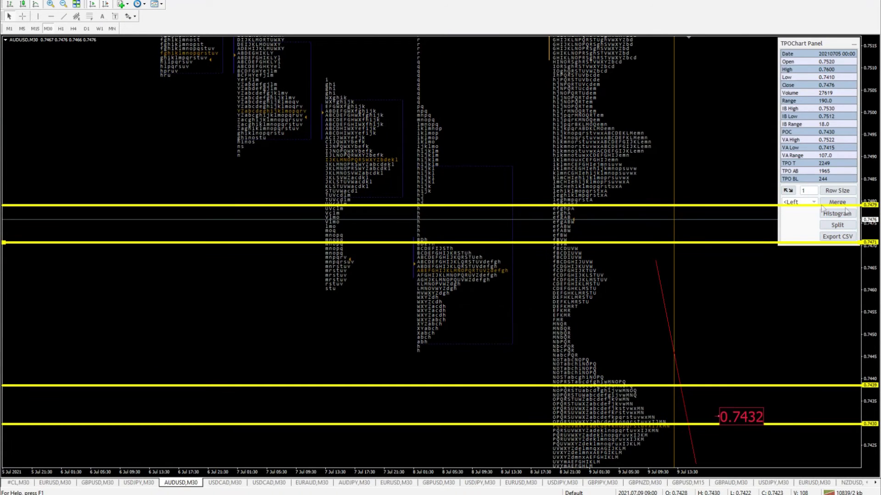
{"action": "left_click", "coordinate": [800, 204]}
{"action": "left_click", "coordinate": [797, 228]}
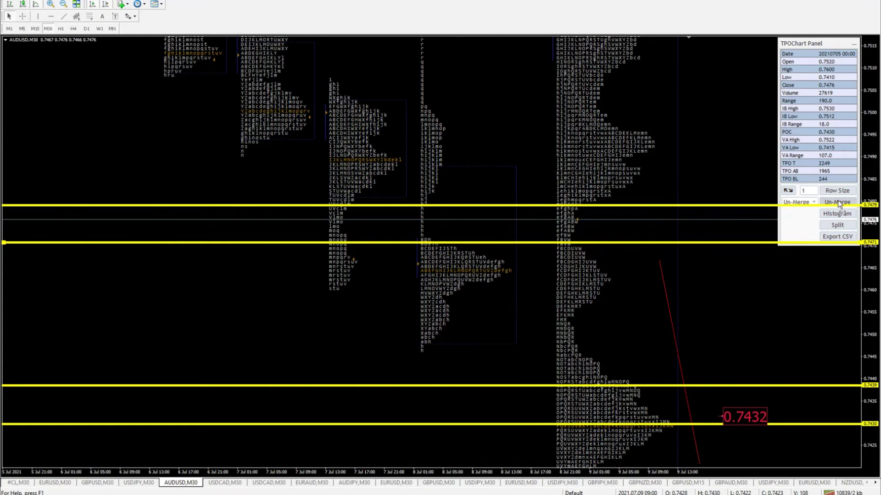
Shift the red trend line's upper end slightly and draw a blue rectangle between the 0.7479 and 0.7471 lines across the last two profiles.
{"action": "mouse_move", "coordinate": [869, 206]}
{"action": "left_mouse_down"}
{"action": "mouse_move", "coordinate": [868, 142]}
{"action": "mouse_move", "coordinate": [868, 213]}
{"action": "left_mouse_up"}
{"action": "left_click_drag", "start_coordinate": [661, 271], "coordinate": [656, 265]}
{"action": "left_click_drag", "start_coordinate": [869, 258], "coordinate": [865, 203]}
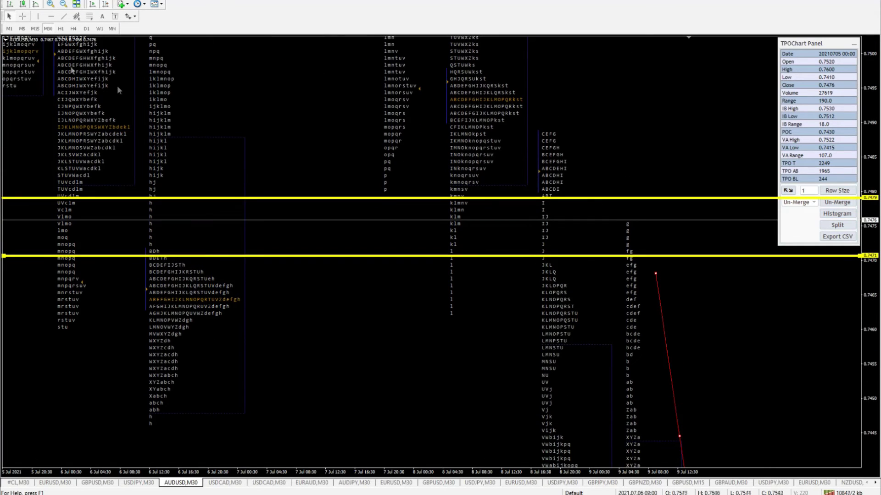
{"action": "left_click", "coordinate": [54, 1]}
{"action": "mouse_move", "coordinate": [79, 46]}
{"action": "left_click", "coordinate": [135, 46]}
{"action": "left_click_drag", "start_coordinate": [542, 201], "coordinate": [651, 251]}
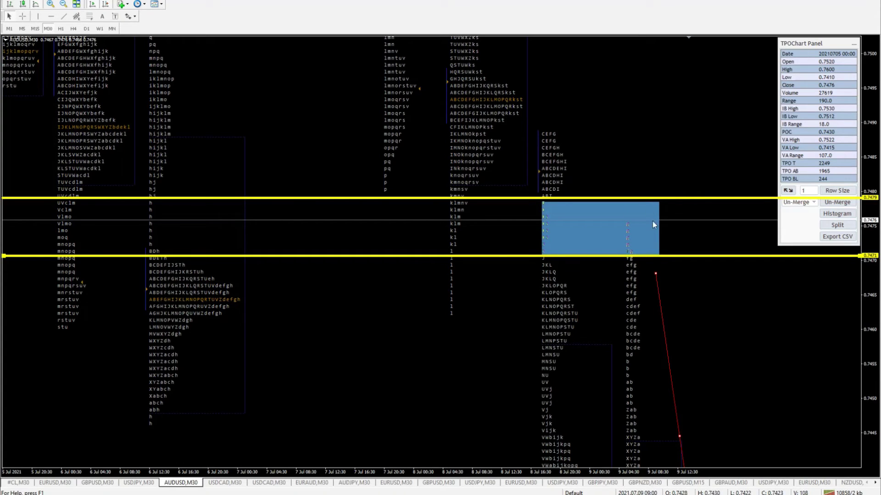
Move the upper end of the red trend line into the blue rectangle, at about 0.7473.
{"action": "left_click_drag", "start_coordinate": [876, 292], "coordinate": [875, 321]}
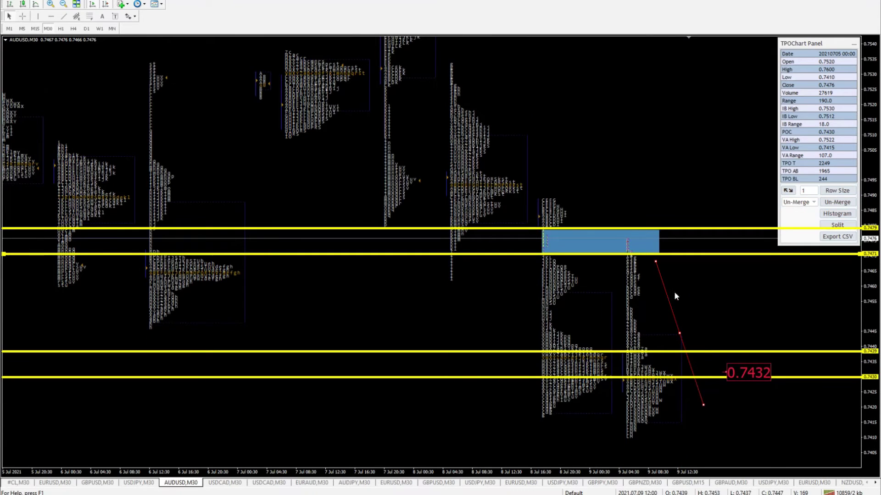
{"action": "left_click_drag", "start_coordinate": [654, 264], "coordinate": [645, 249]}
Measure the distance from just below the blue rectangle down to the 0.7432 level with the crosshair.
{"action": "left_click", "coordinate": [22, 17]}
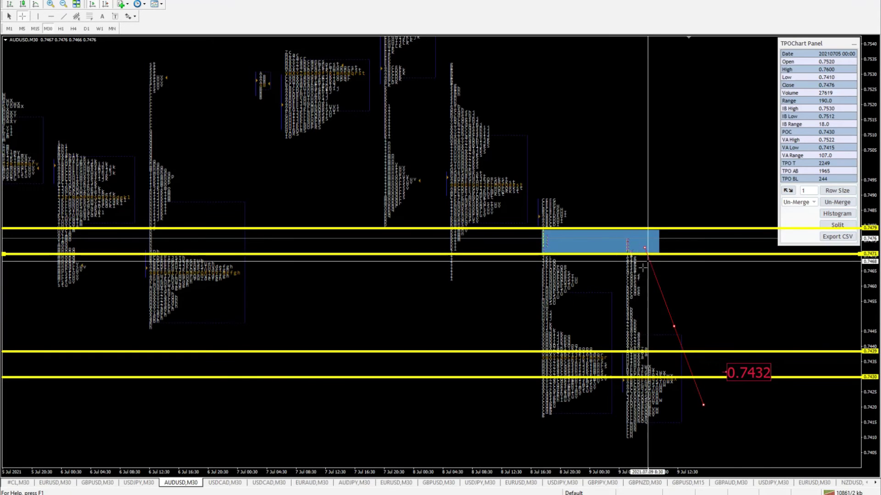
{"action": "scroll", "coordinate": [642, 285], "scroll_direction": "down", "scroll_amount": 1}
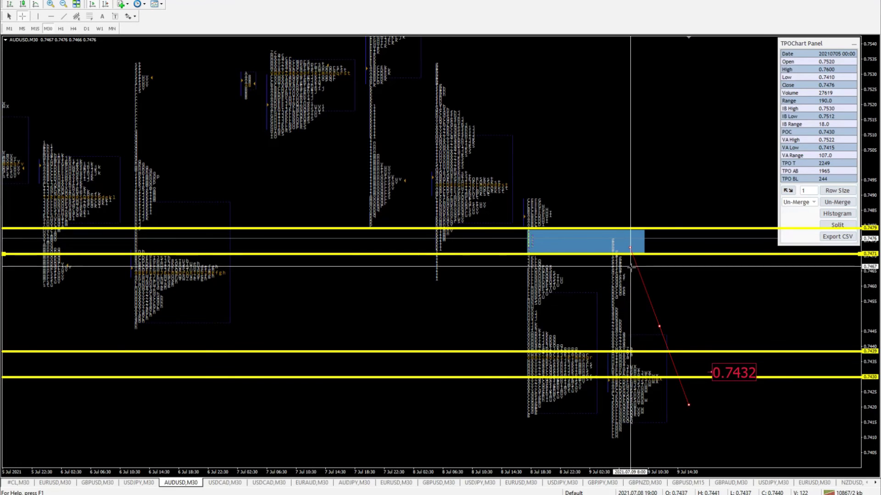
{"action": "left_click_drag", "start_coordinate": [638, 363], "coordinate": [642, 371]}
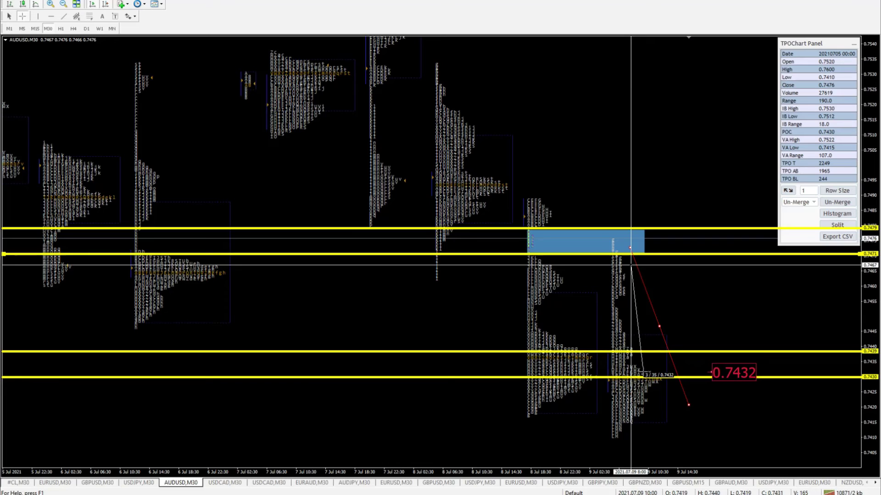